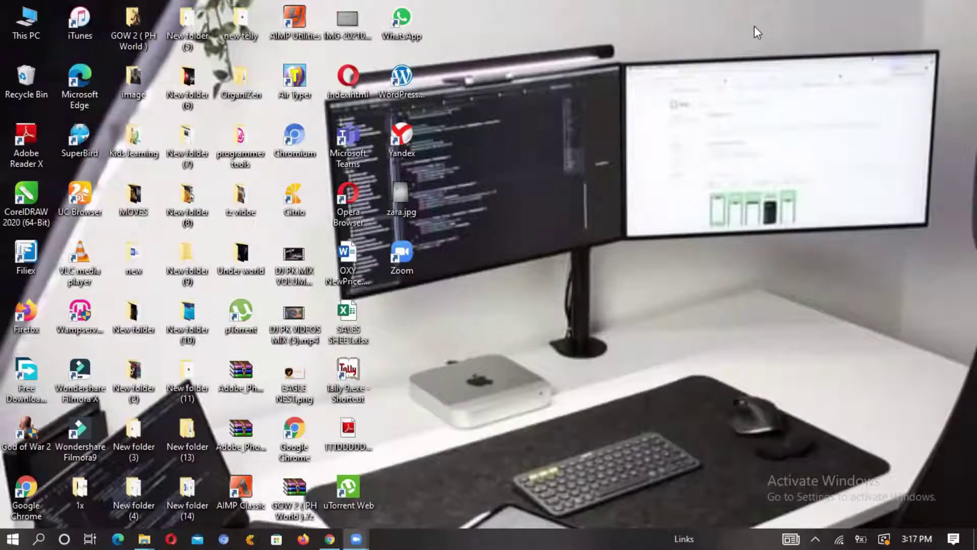
- Switch to Google Chrome, go to google.com and search for "ps2 emulator download"
left_click(329, 534)
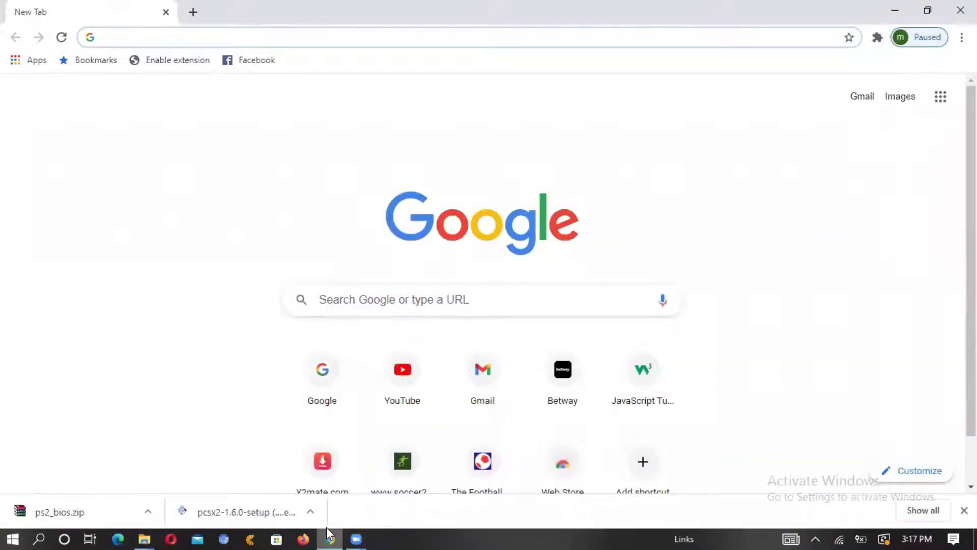
type("google.com")
key("Return")
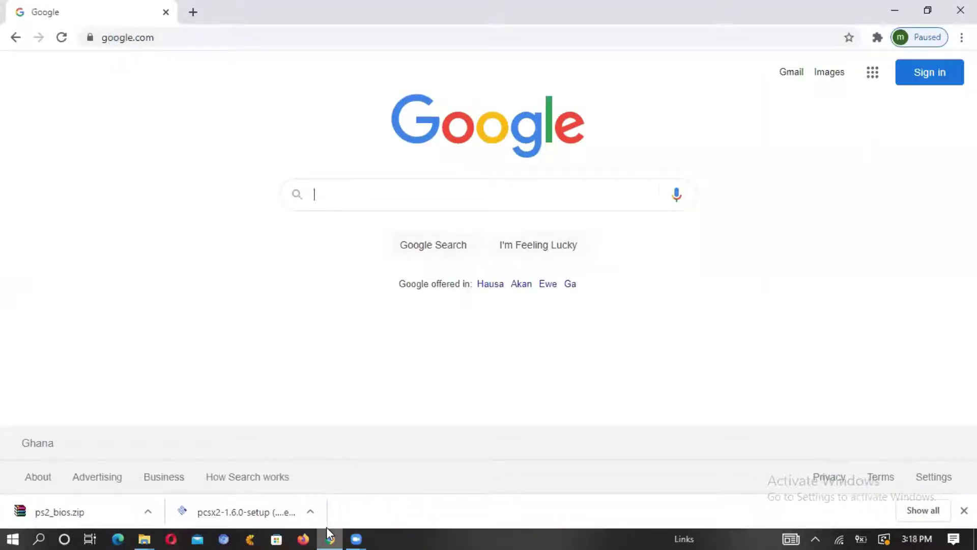
type("ps2")
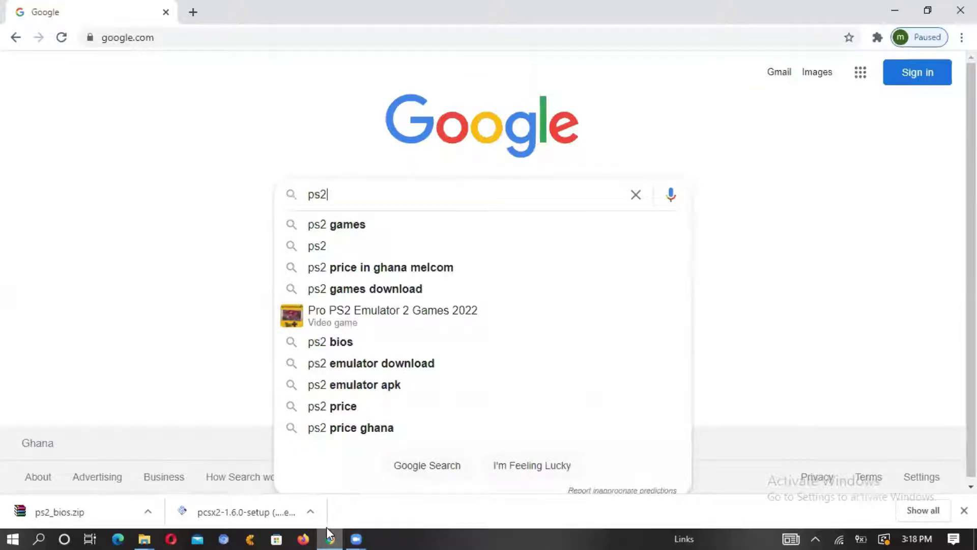
type(" emulat")
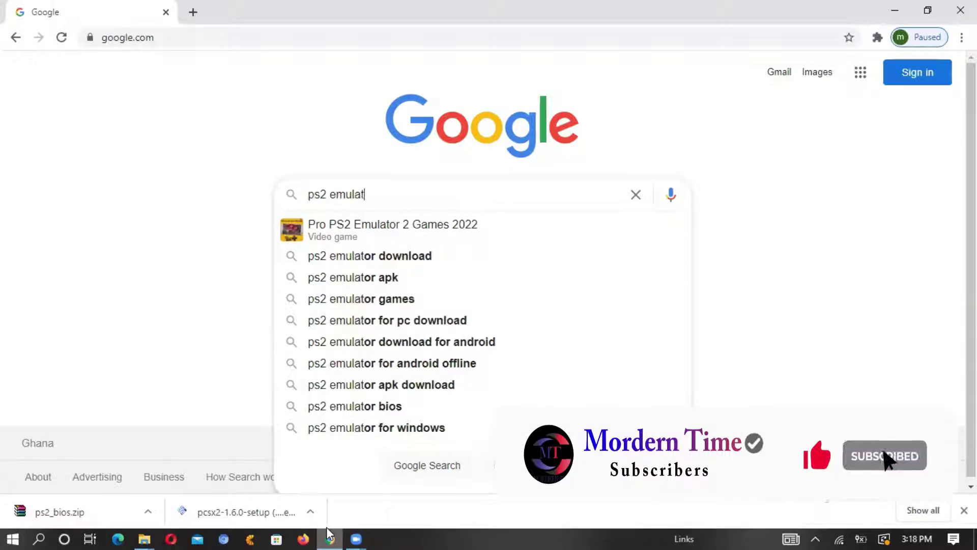
type("or")
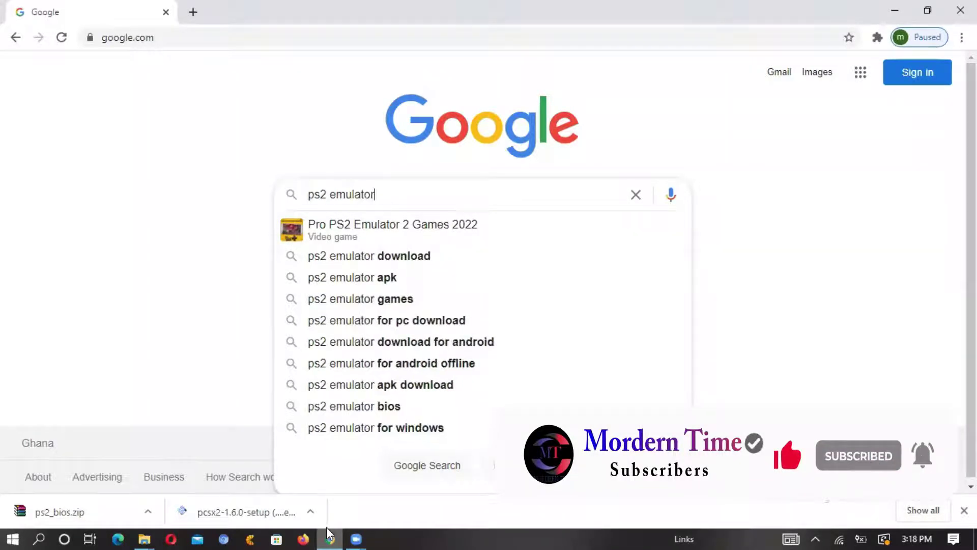
left_click(398, 257)
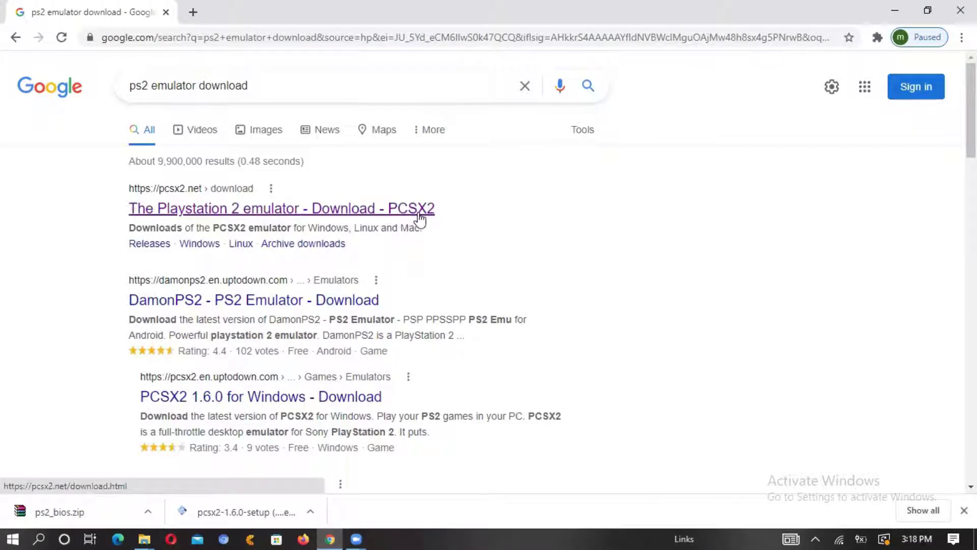
- Open the PCSX2 download site from the search results and go to its stable Windows releases
left_click(358, 214)
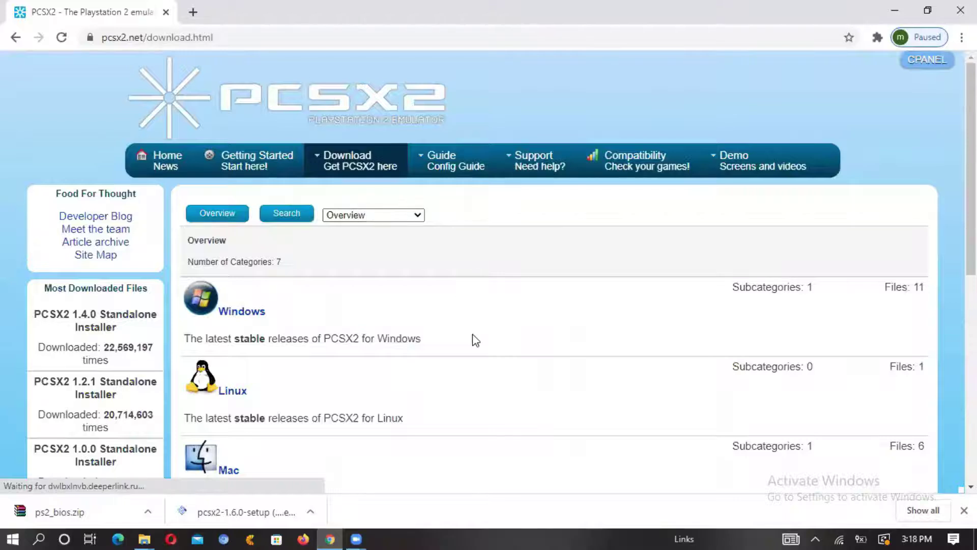
scroll(474, 338, "down", 2)
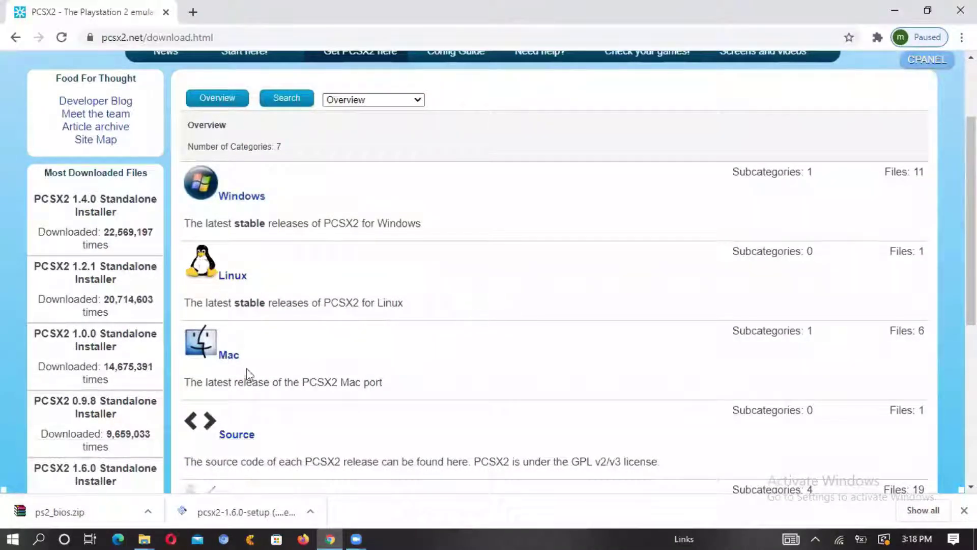
scroll(463, 330, "down", 4)
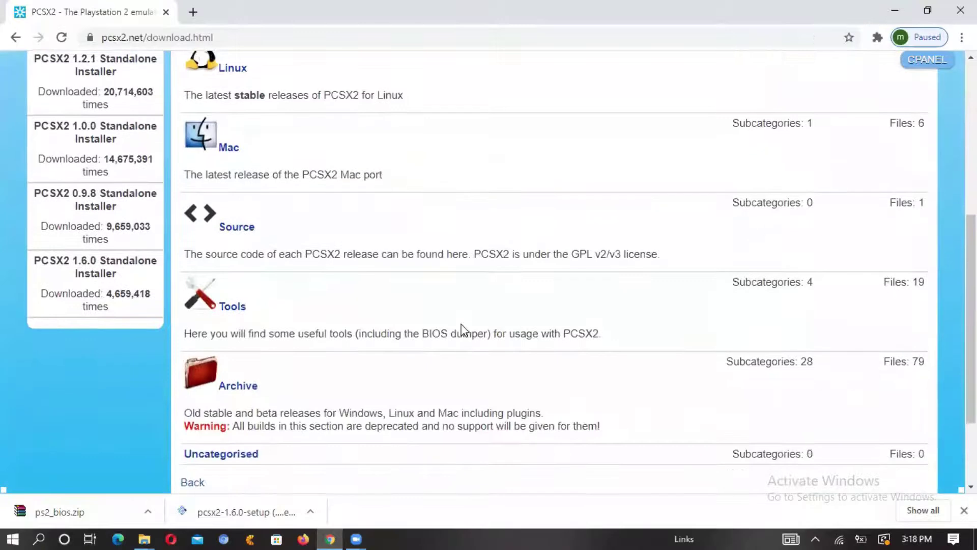
scroll(363, 392, "down", 2)
scroll(364, 391, "up", 8)
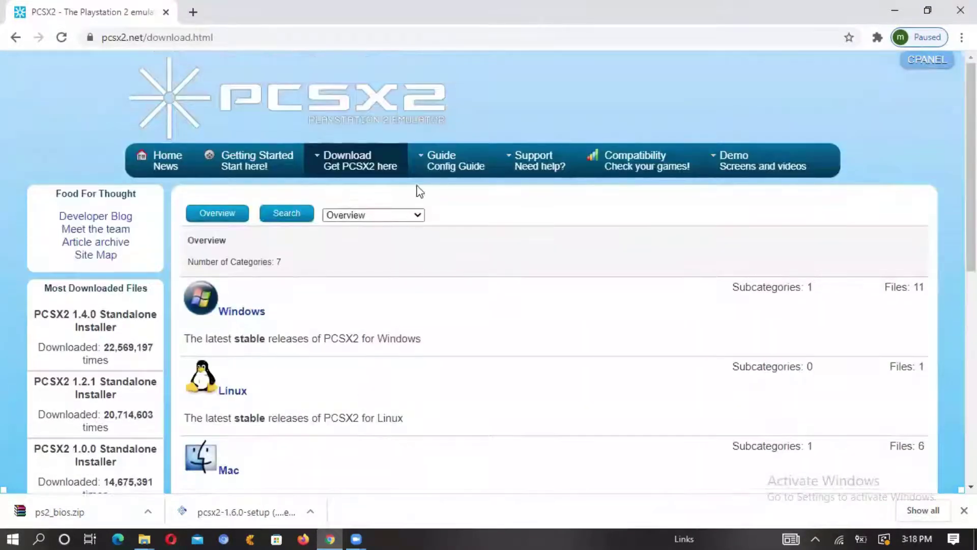
mouse_move(377, 170)
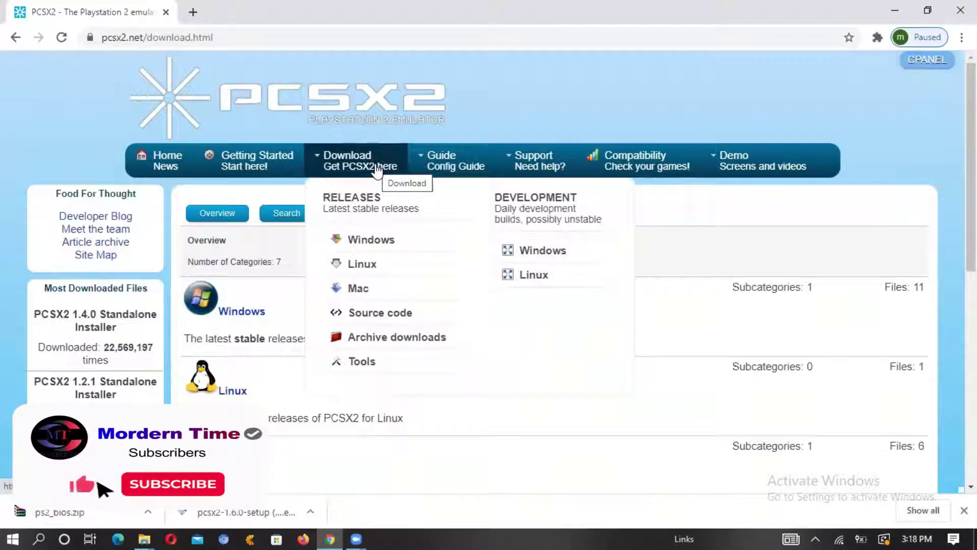
left_click(366, 239)
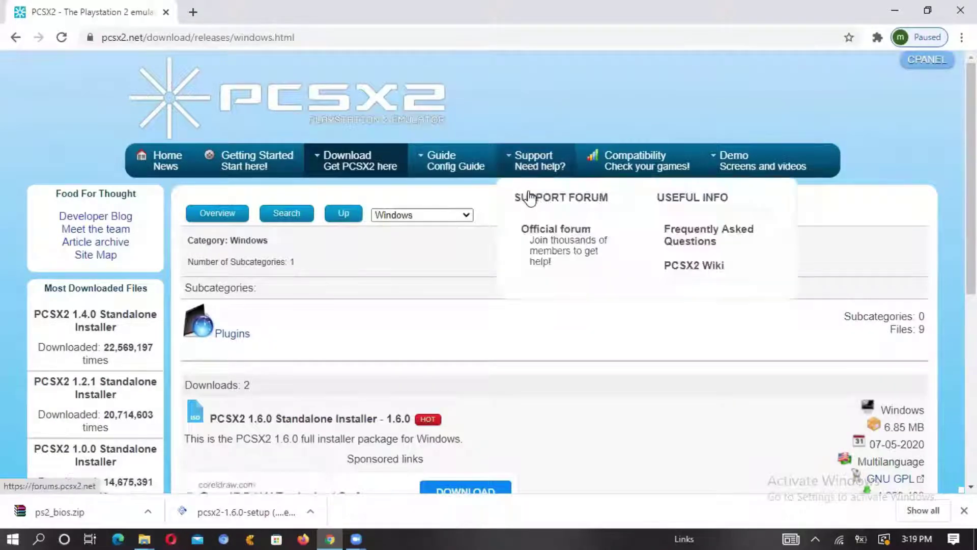
- Download the PCSX2 1.6.0 Standalone Installer for Windows
scroll(511, 359, "down", 3)
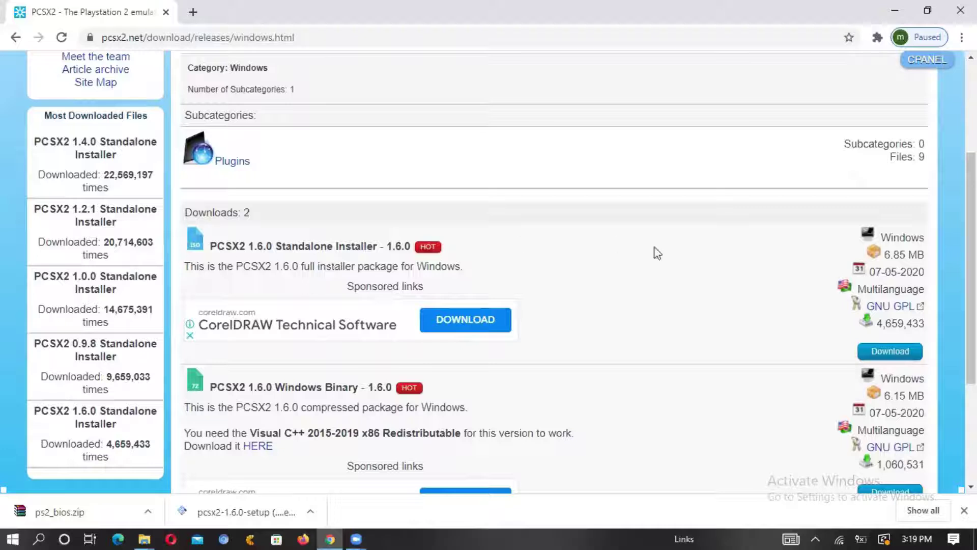
left_click(890, 353)
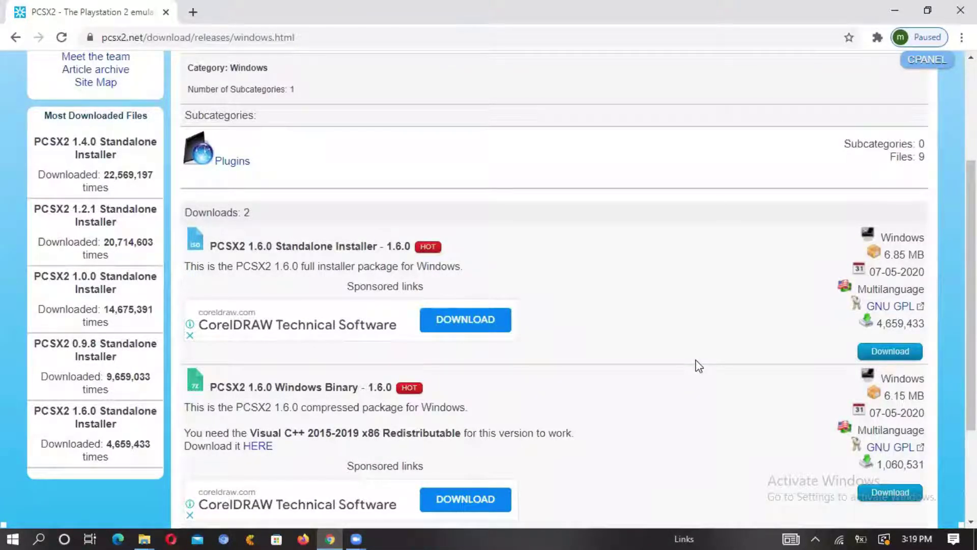
scroll(669, 290, "up", 3)
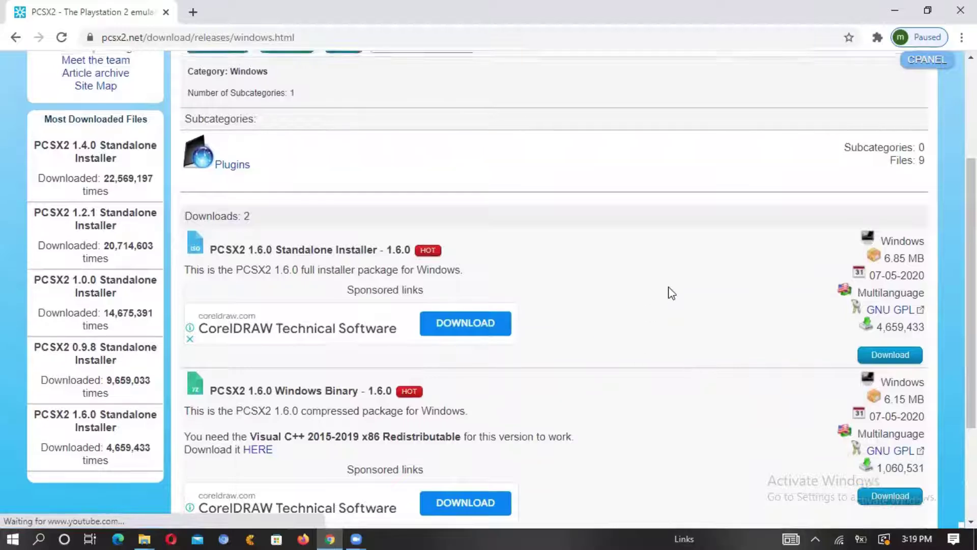
- Open Google in a new tab, close the PCSX2 tab and search for "ps2 bios"
left_click(193, 11)
type("go")
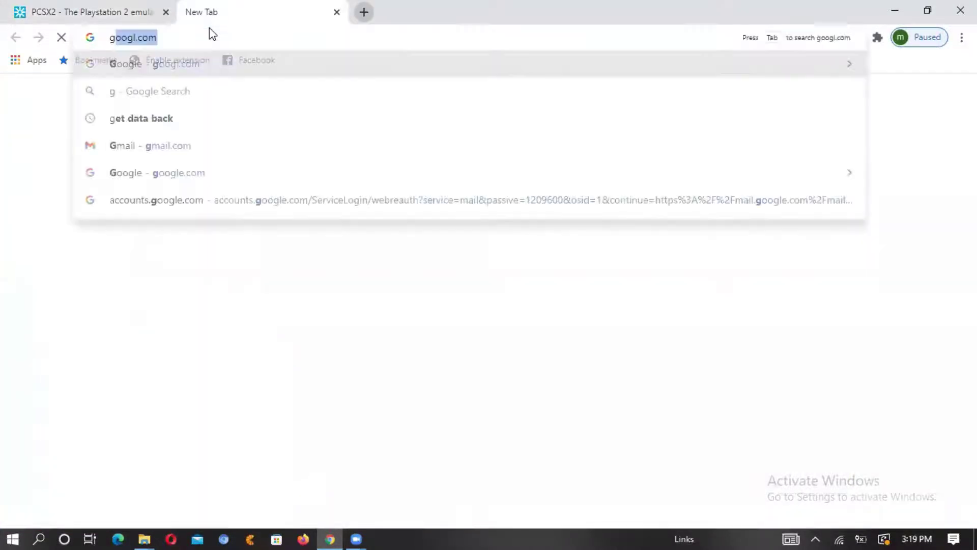
key("Return")
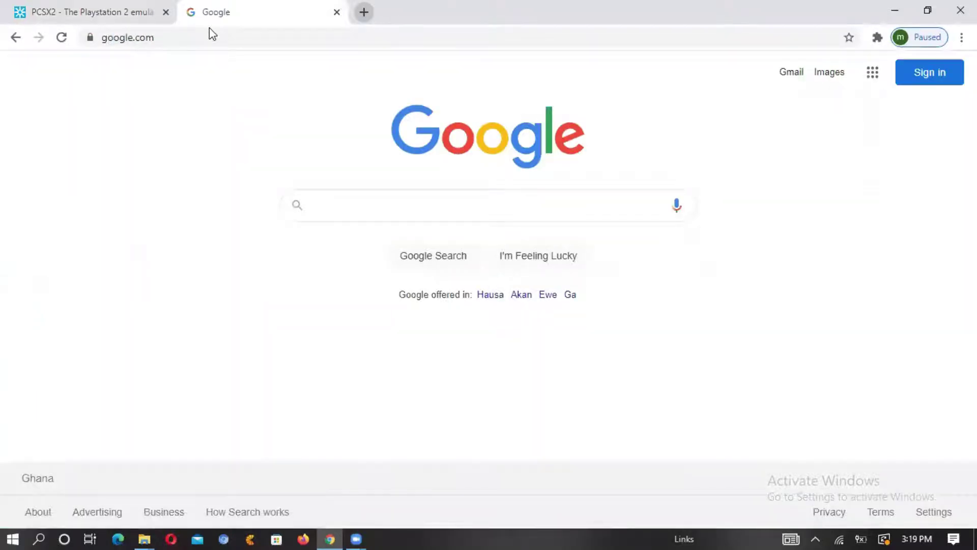
left_click(166, 12)
type("ps2 bios")
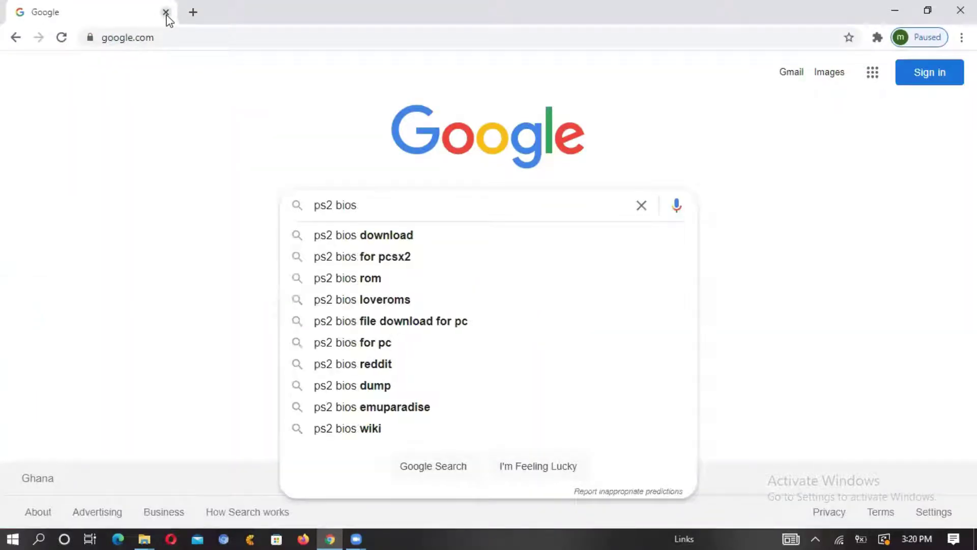
key("Return")
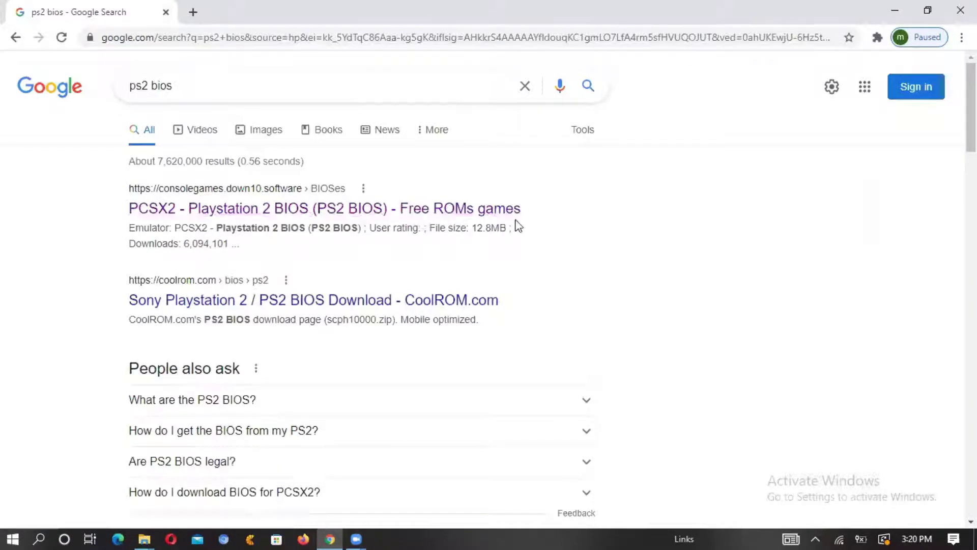
- Open the "PCSX2 - Playstation 2 BIOS (PS2 BIOS)" result on down10.software and download the BIOS file
left_click(176, 219)
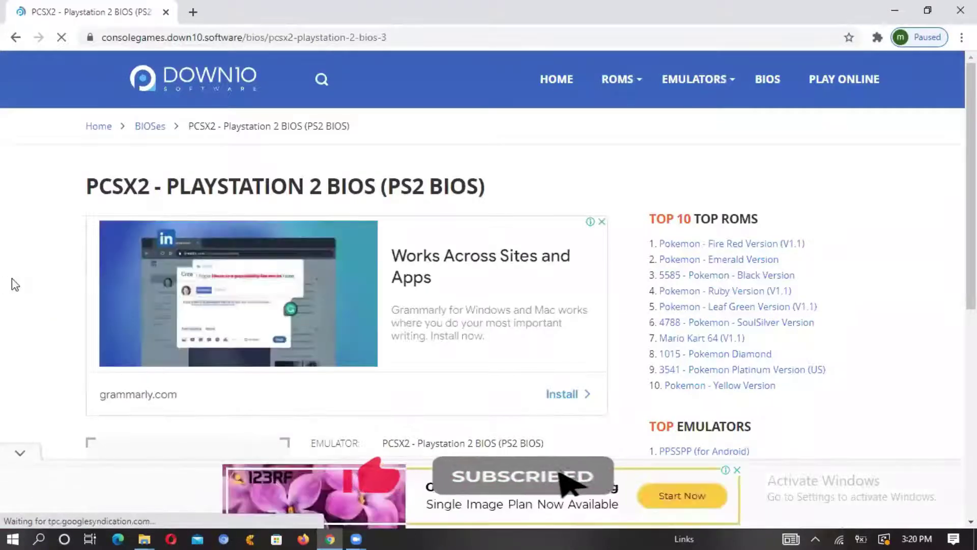
scroll(12, 278, "down", 4)
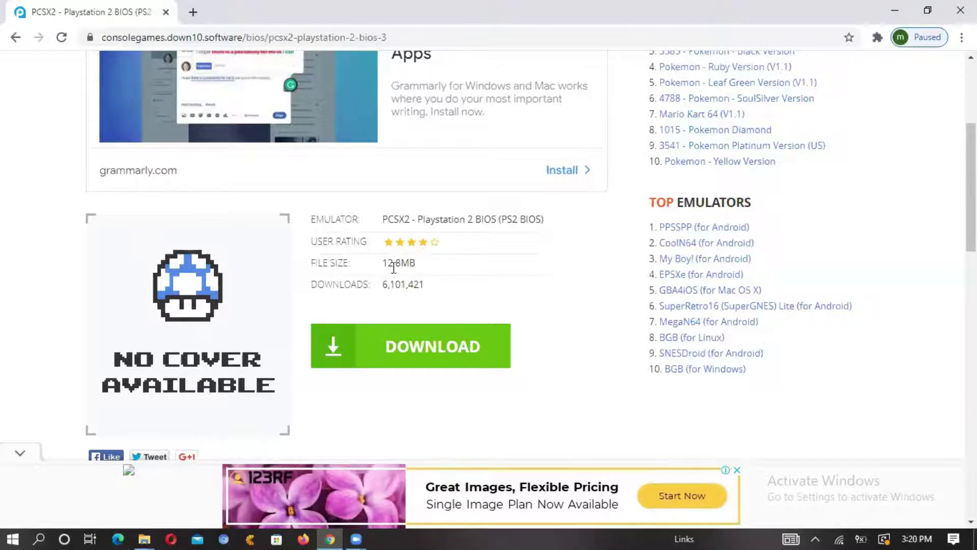
left_click(426, 342)
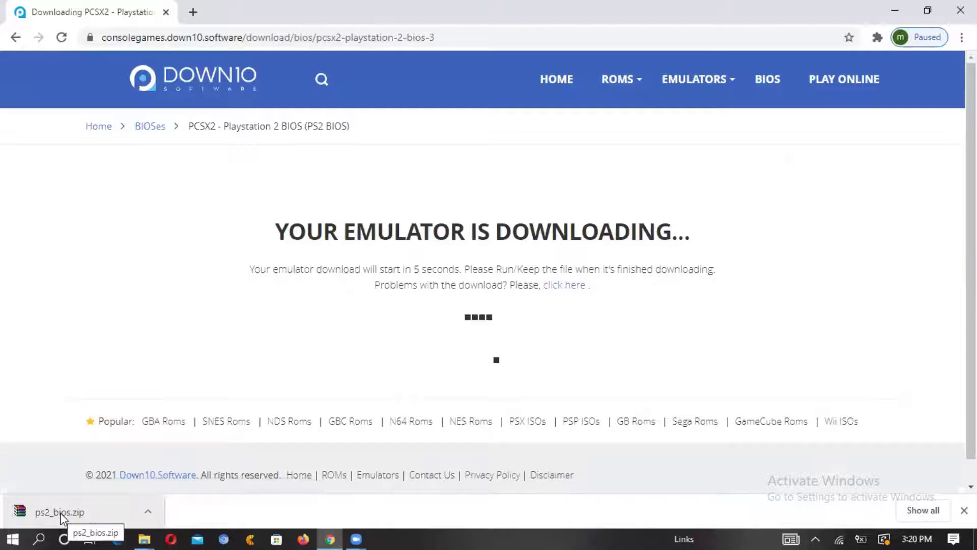
- Minimize the browser, open the Downloads folder in File Explorer and move ps2_bios.zip to the desktop
left_click(898, 10)
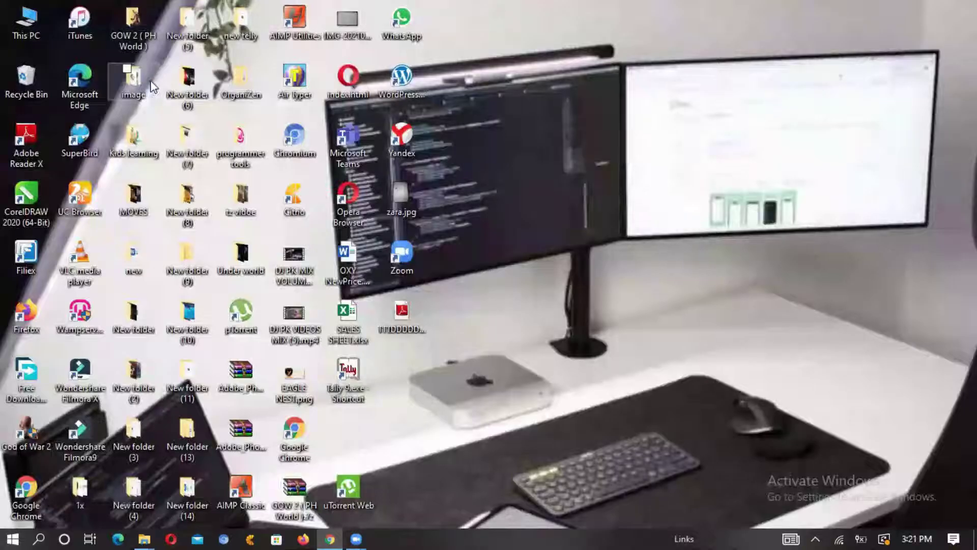
left_click(191, 25)
double_click(191, 24)
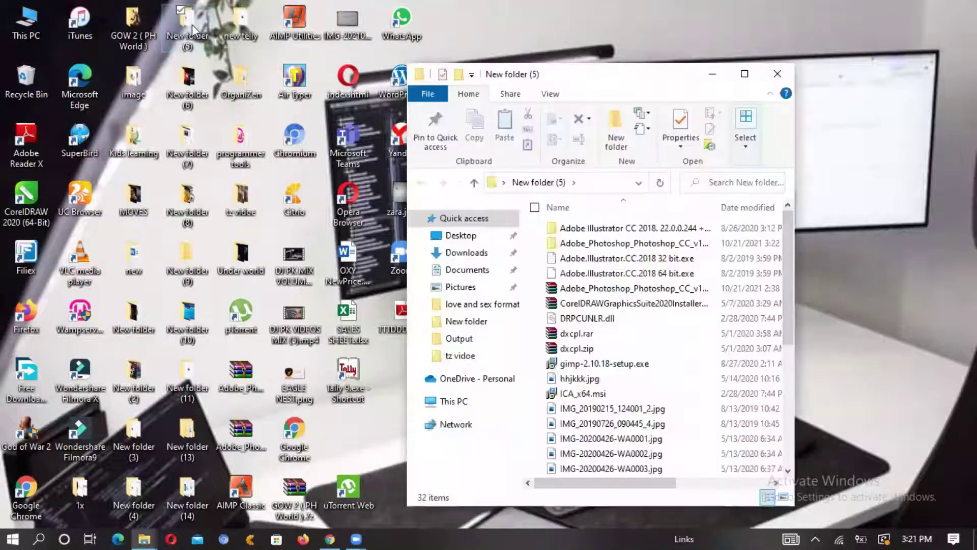
left_click(465, 253)
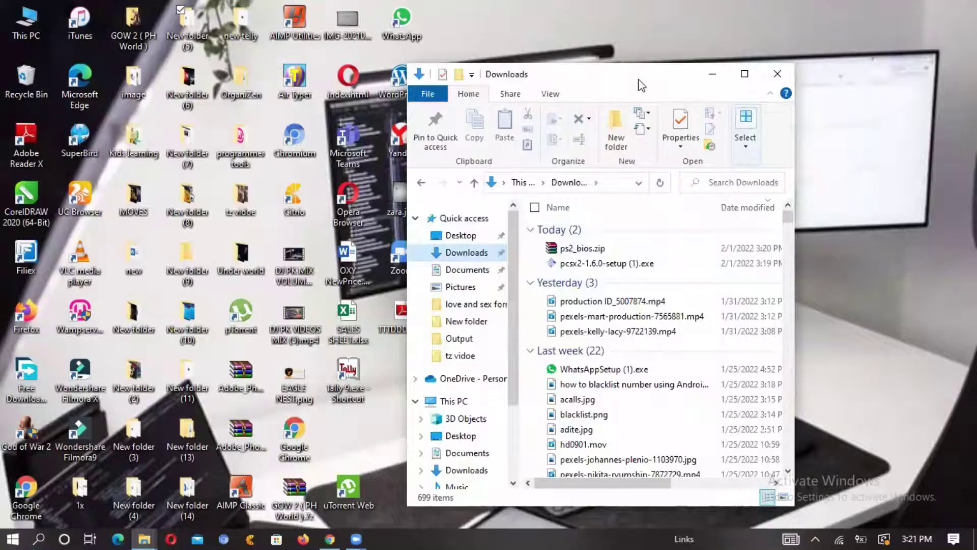
left_click_drag(642, 85, 512, 103)
left_click_drag(447, 265, 806, 176)
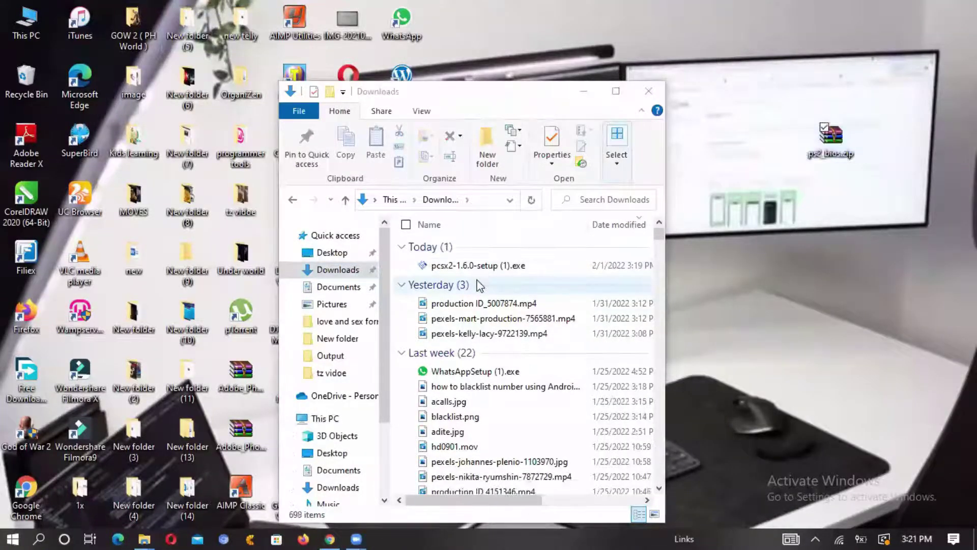
- Move pcsx2-1.6.0-setup (1).exe from Downloads to the desktop and minimize the folder window
left_click(485, 284)
left_click(485, 268)
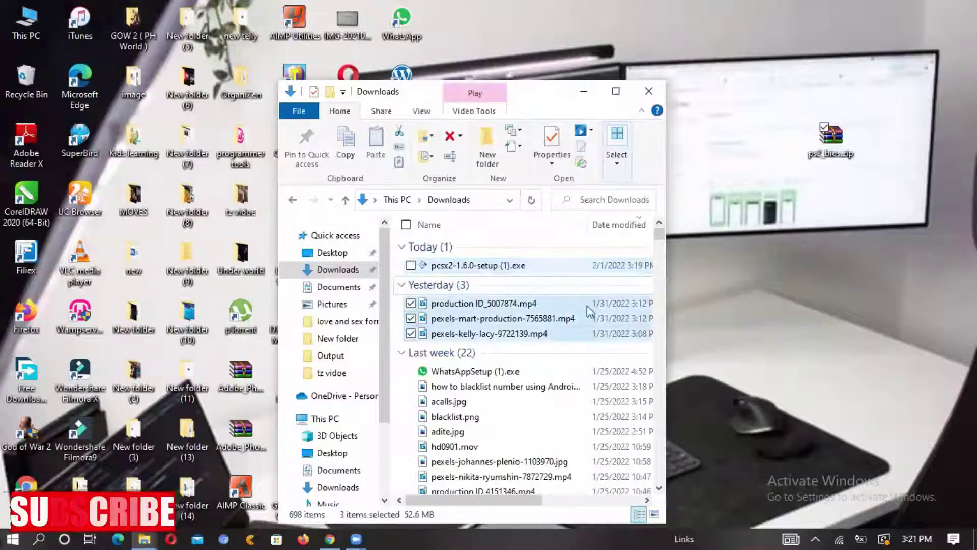
left_click(486, 268)
left_click_drag(484, 270, 833, 301)
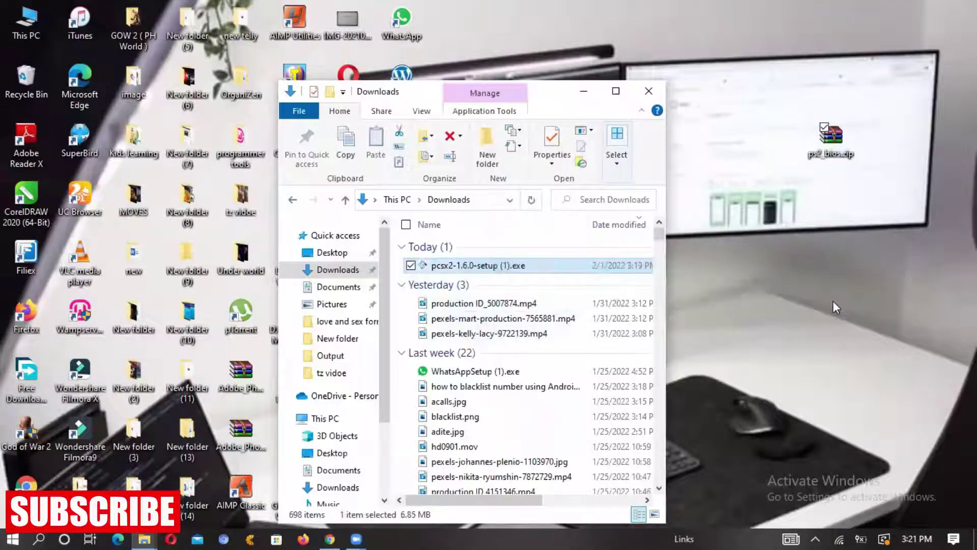
left_click(584, 90)
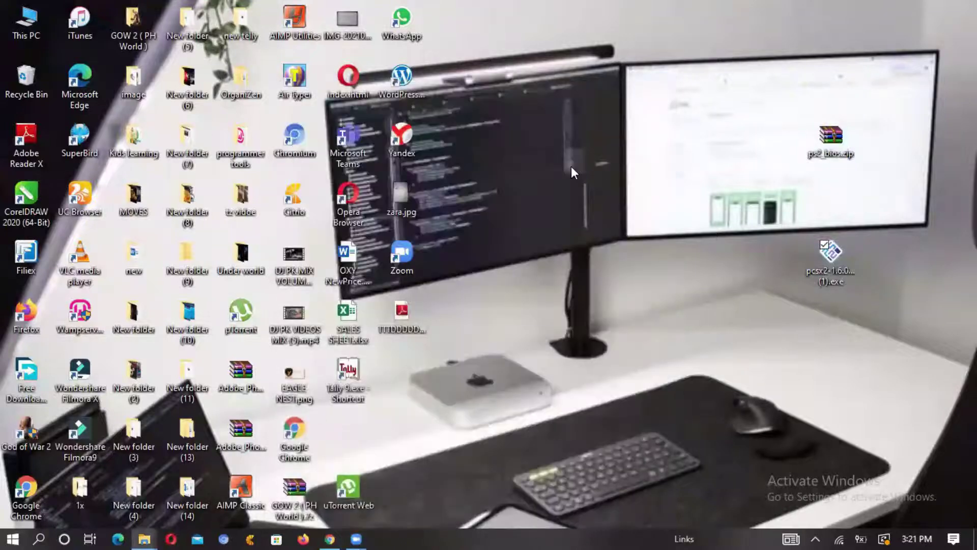
- Run the PCSX2 1.6.0 installer from the desktop and proceed with the Normal Installation mode
double_click(838, 260)
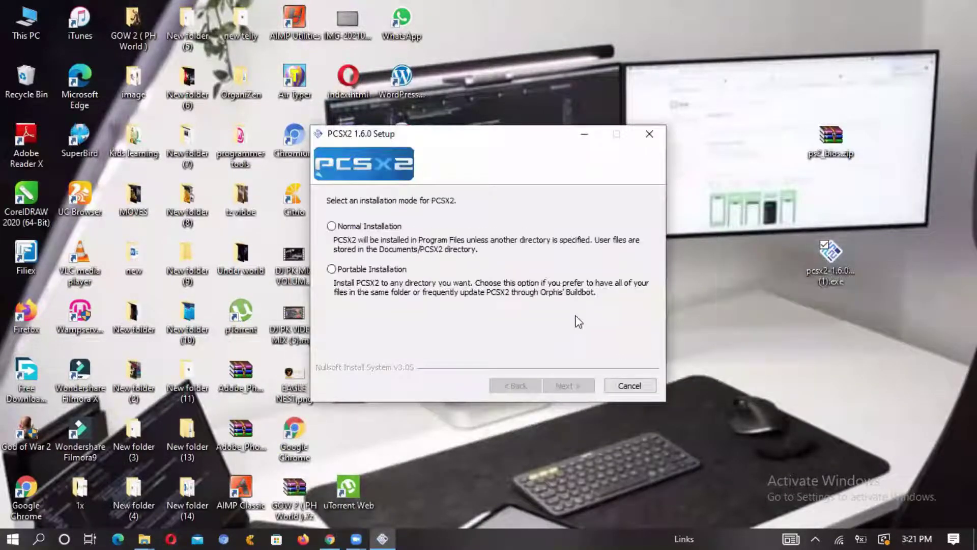
left_click(331, 226)
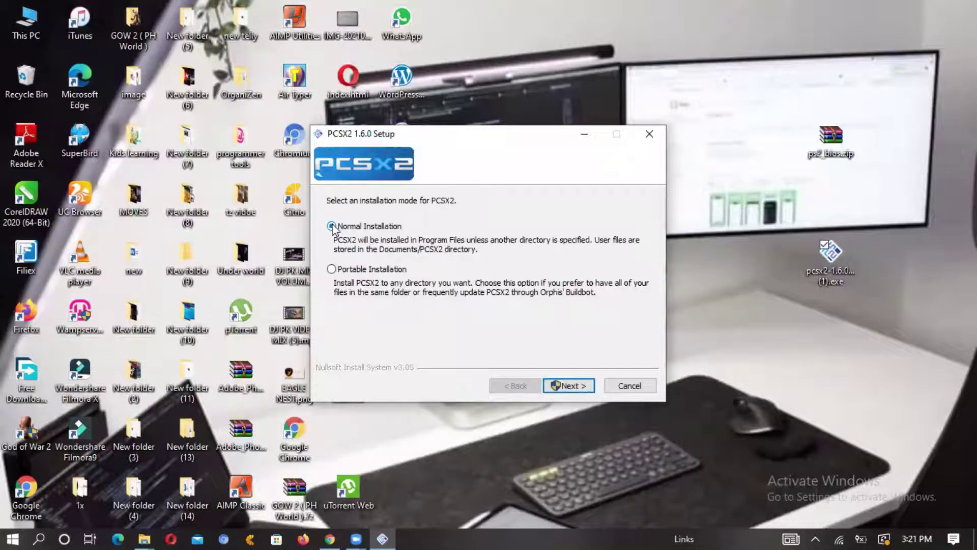
left_click(571, 388)
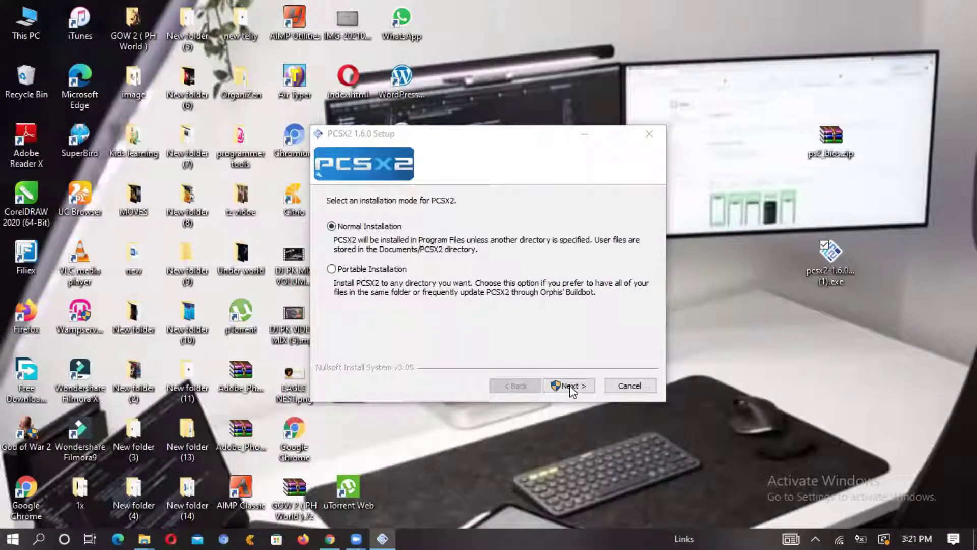
left_click(570, 387)
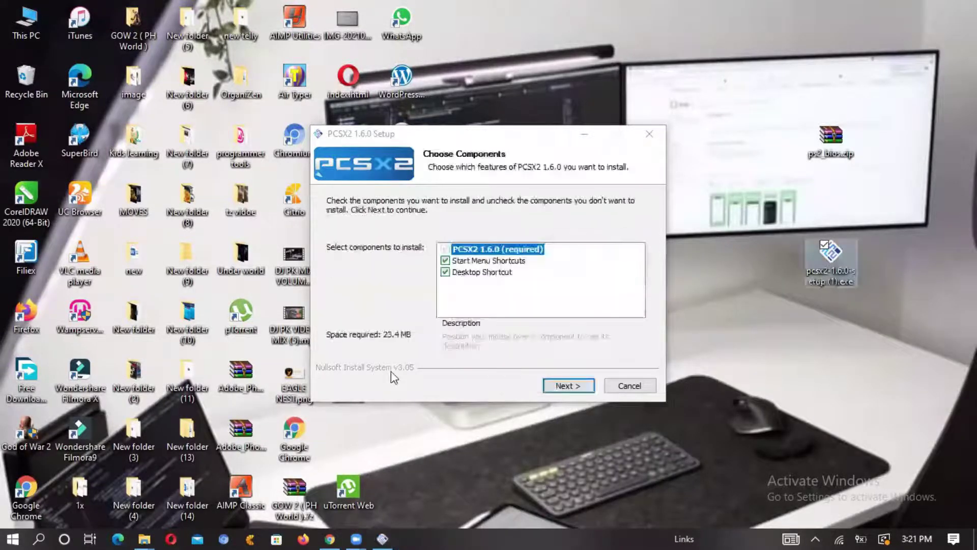
- Install PCSX2 1.6.0 in C:\Program Files (x86)\PCSX2 without Start Menu shortcuts, and finish setup with the emulator launching
left_click(446, 272)
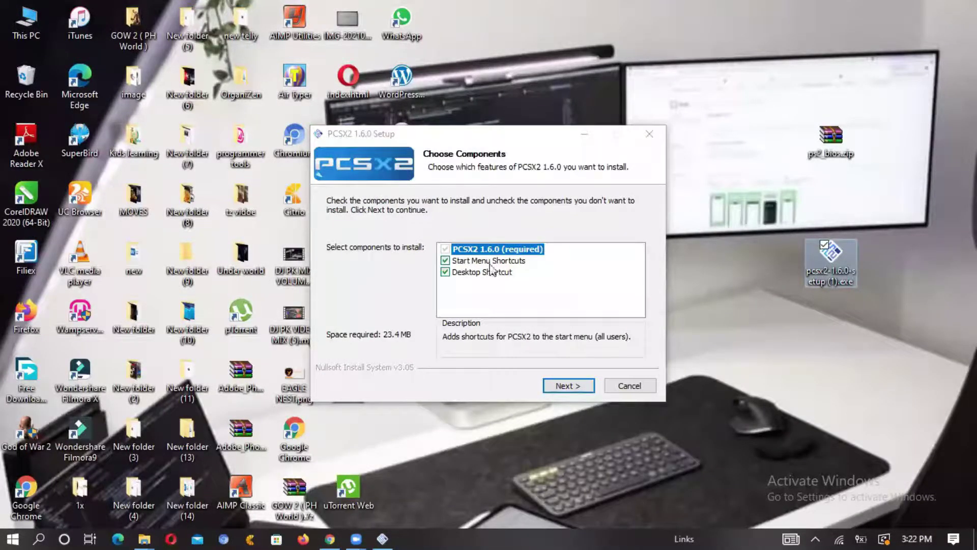
left_click(446, 261)
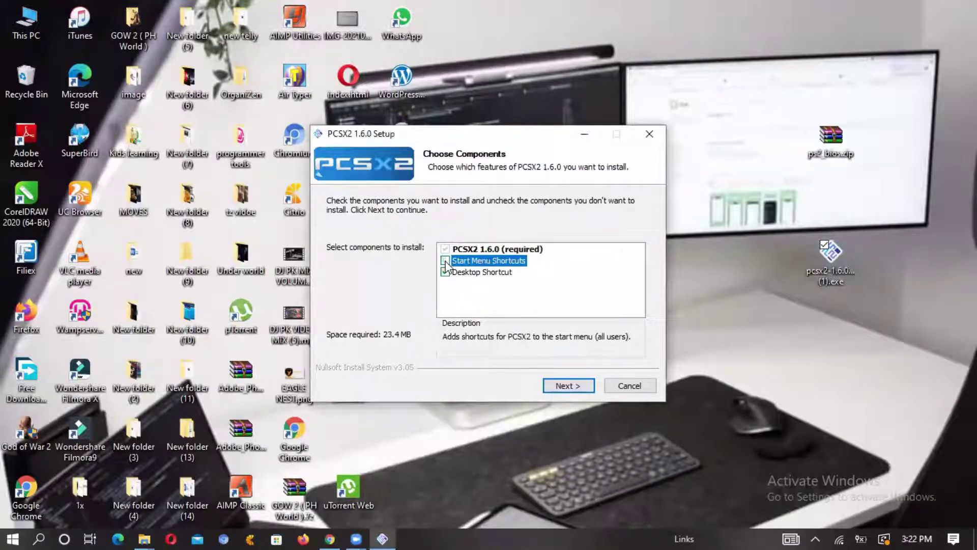
left_click(556, 385)
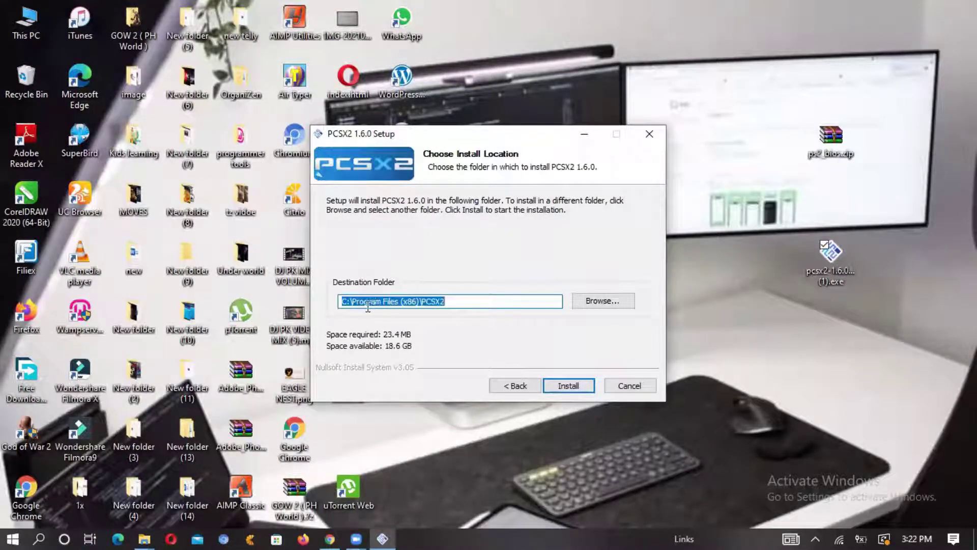
left_click(575, 385)
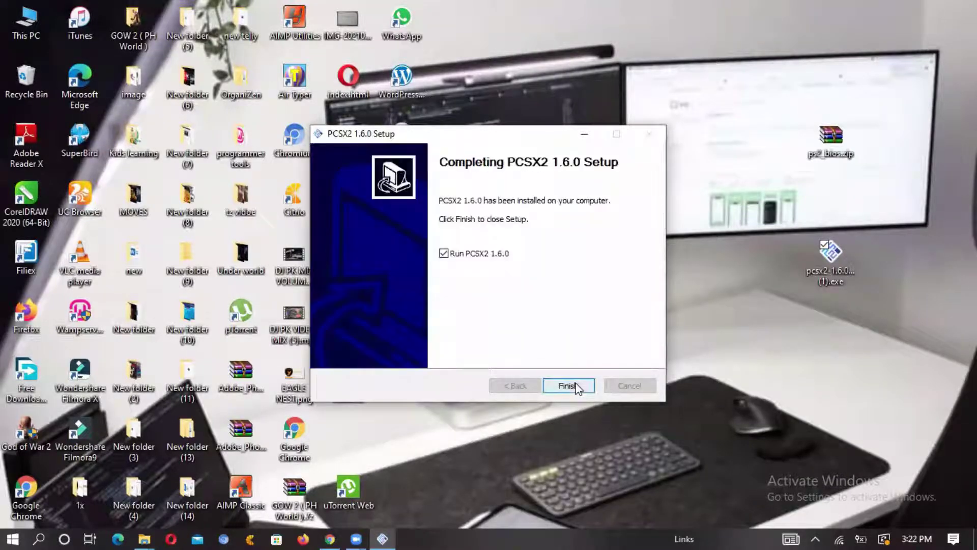
left_click(576, 386)
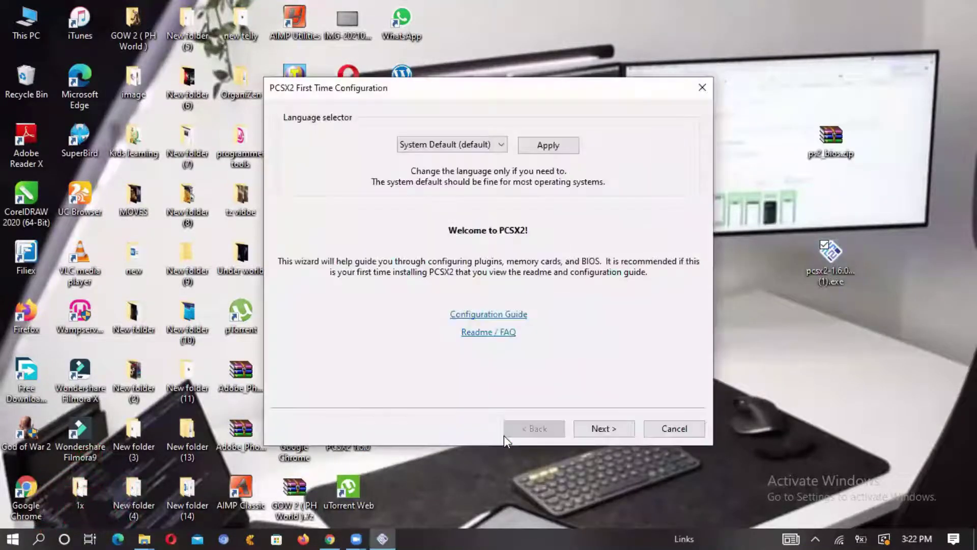
- Close the first-time configuration wizard and extract ps2_bios.zip on the desktop into its own ps2_bios folder
left_click(702, 87)
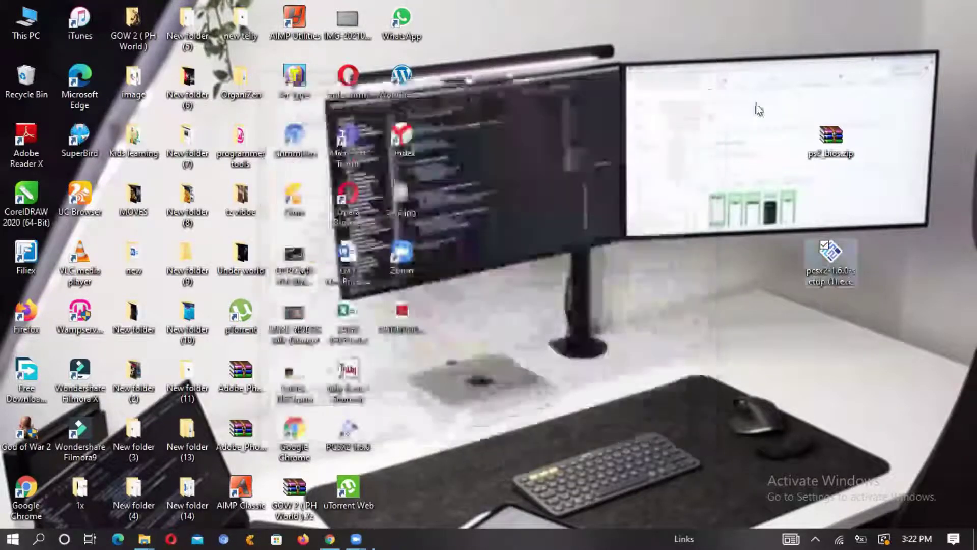
right_click(825, 146)
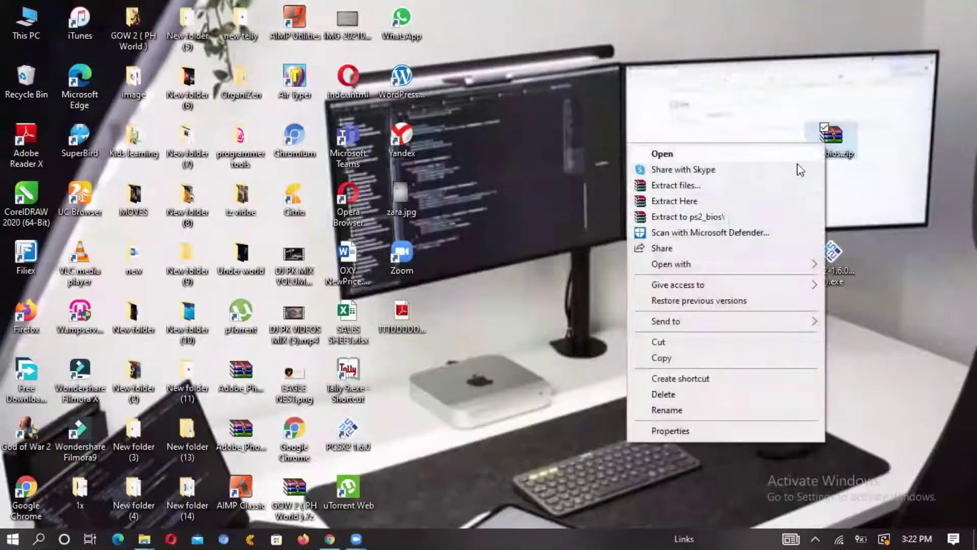
left_click(754, 217)
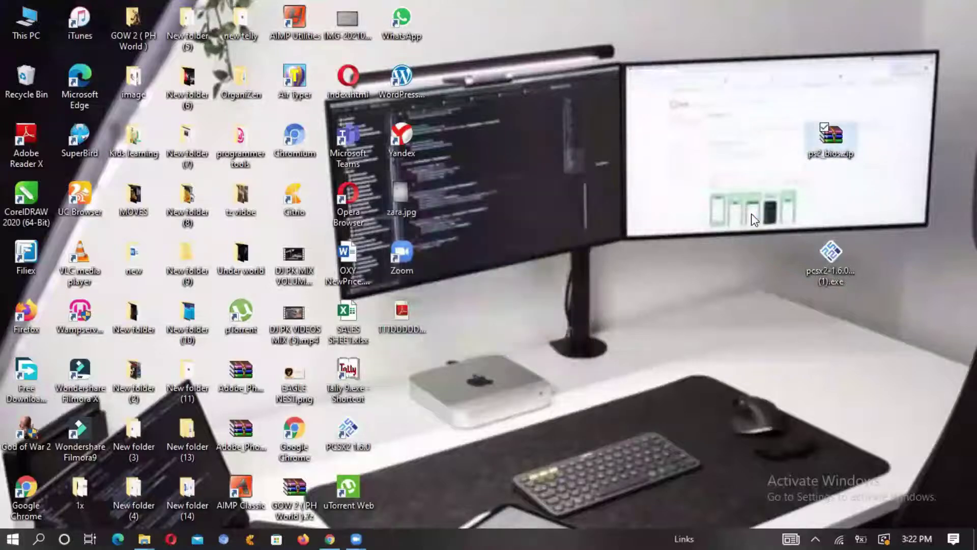
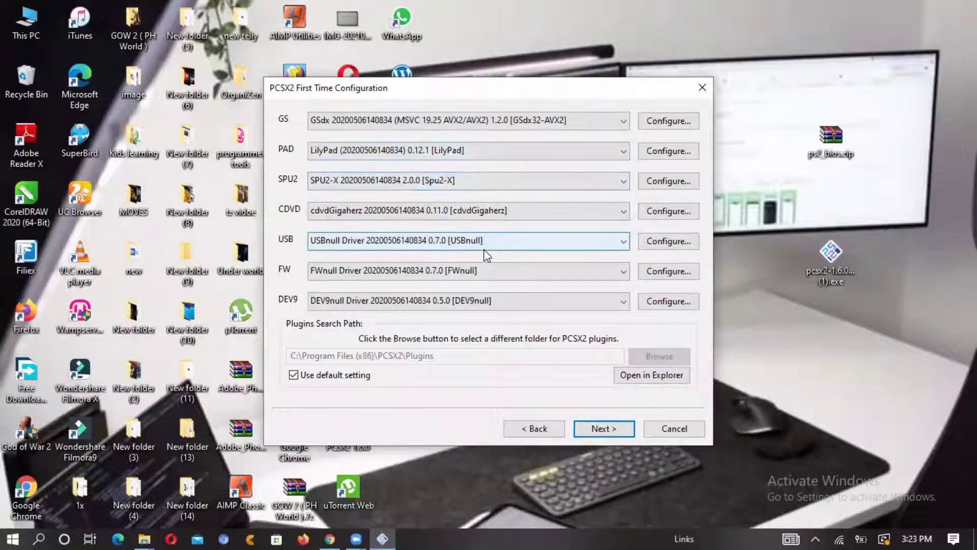
- Complete the PCSX2 first-time configuration with the default plugins and the desktop's ps2_bios folder as the BIOS search path
left_click(601, 429)
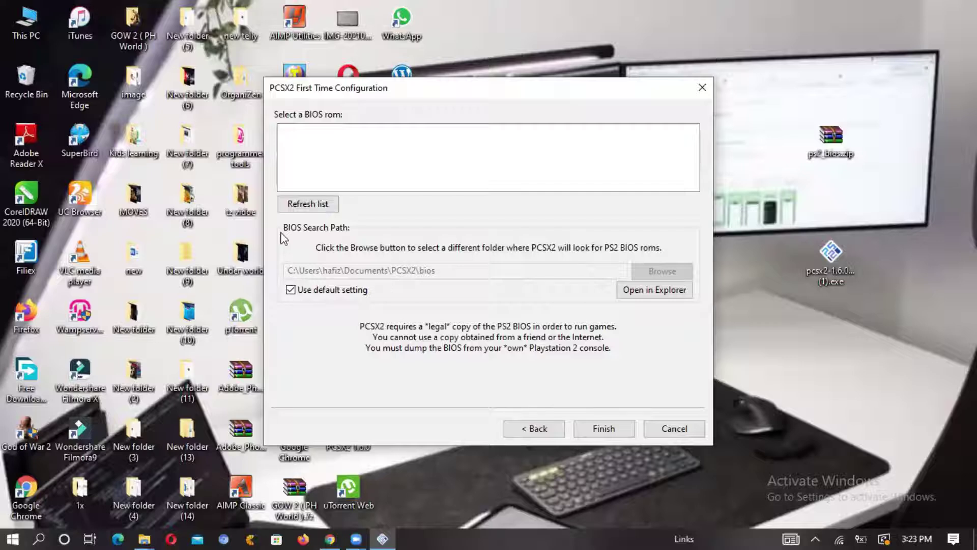
left_click(291, 291)
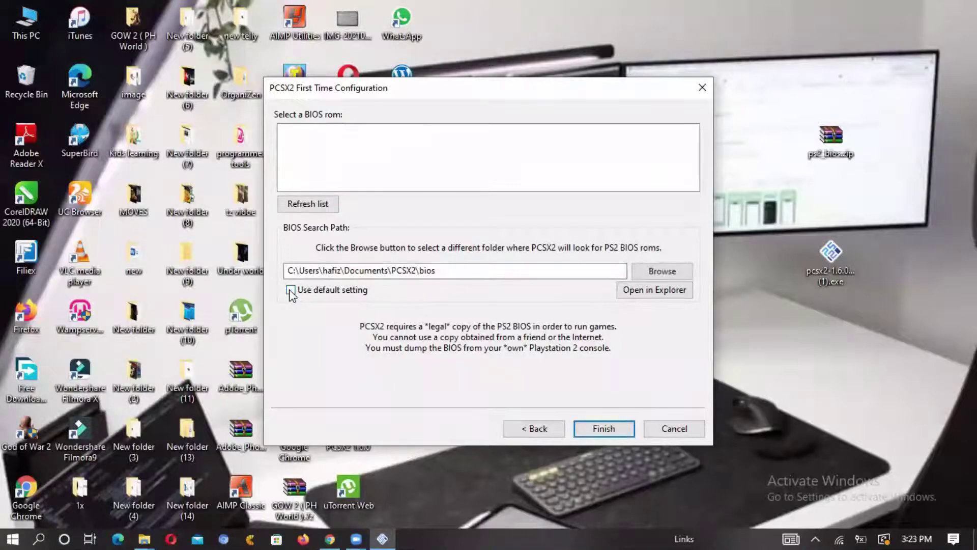
left_click(655, 274)
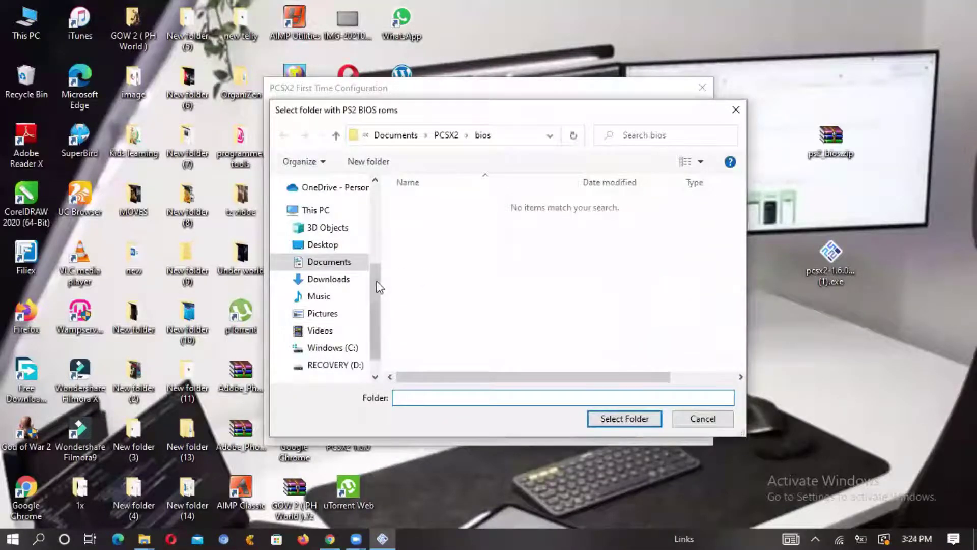
left_click(323, 246)
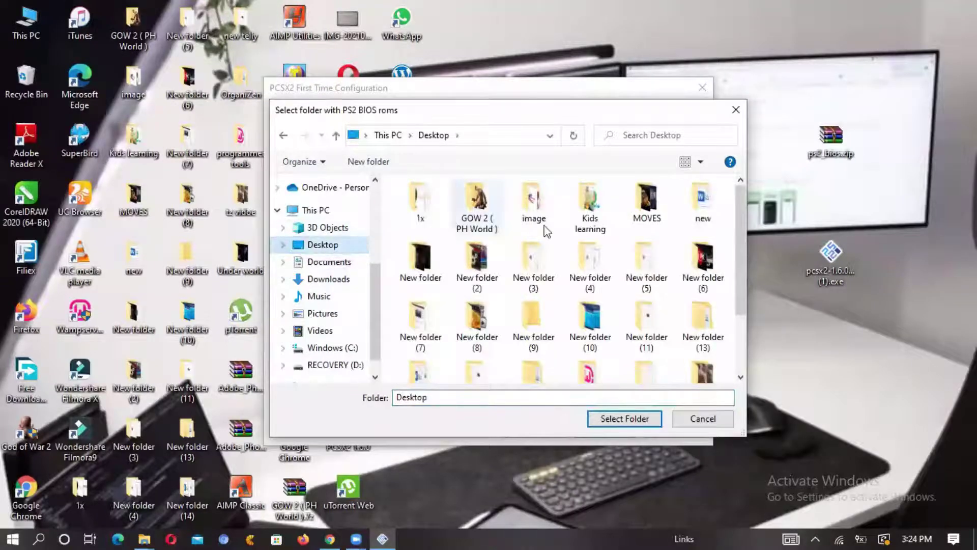
scroll(546, 230, "down", 2)
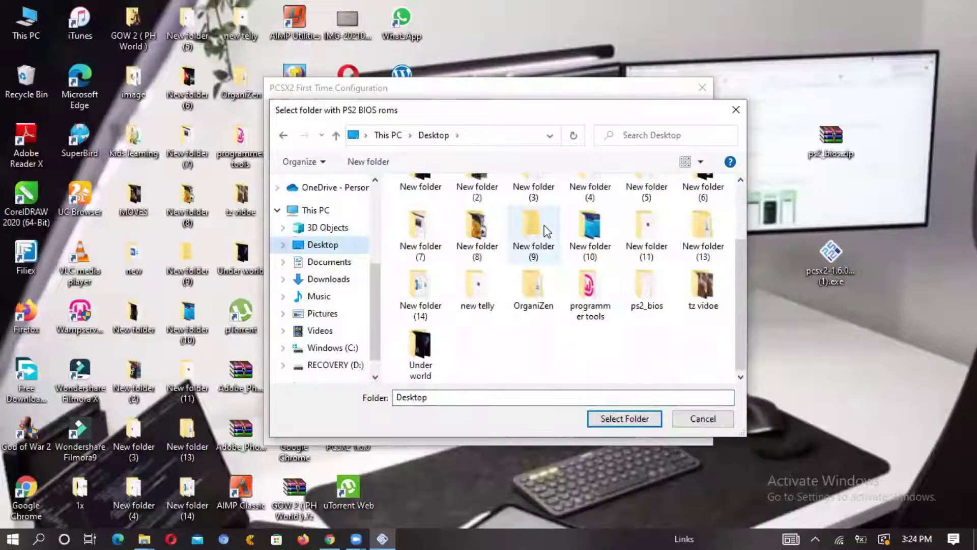
double_click(642, 285)
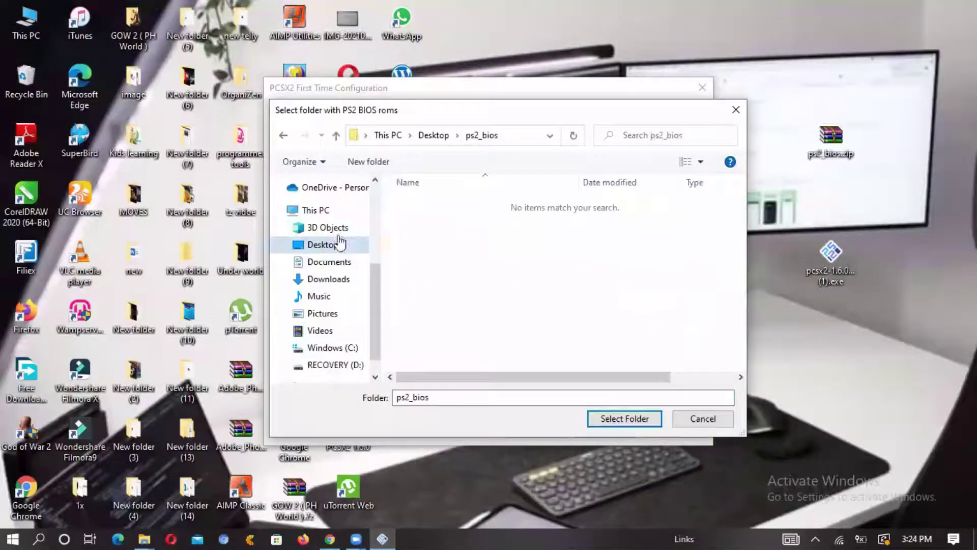
left_click(285, 136)
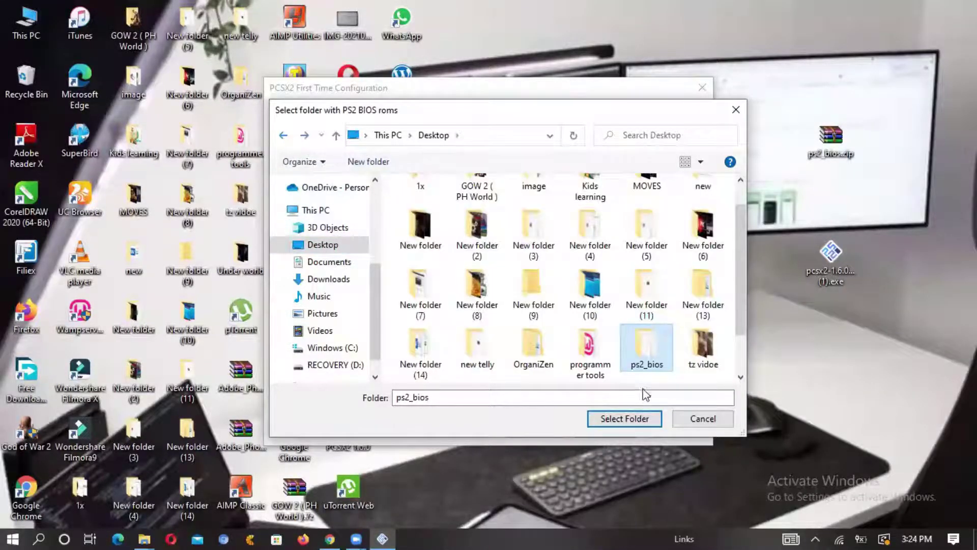
left_click(623, 424)
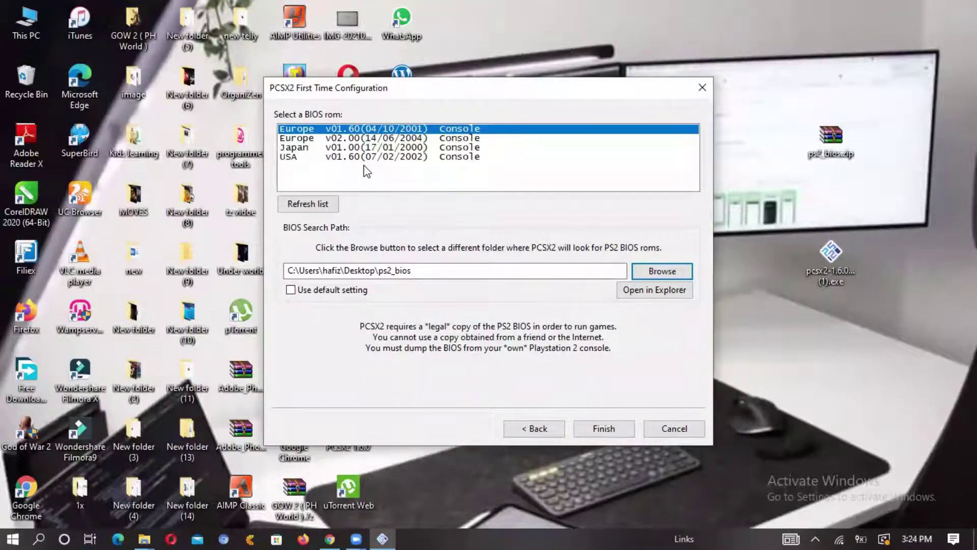
left_click(599, 428)
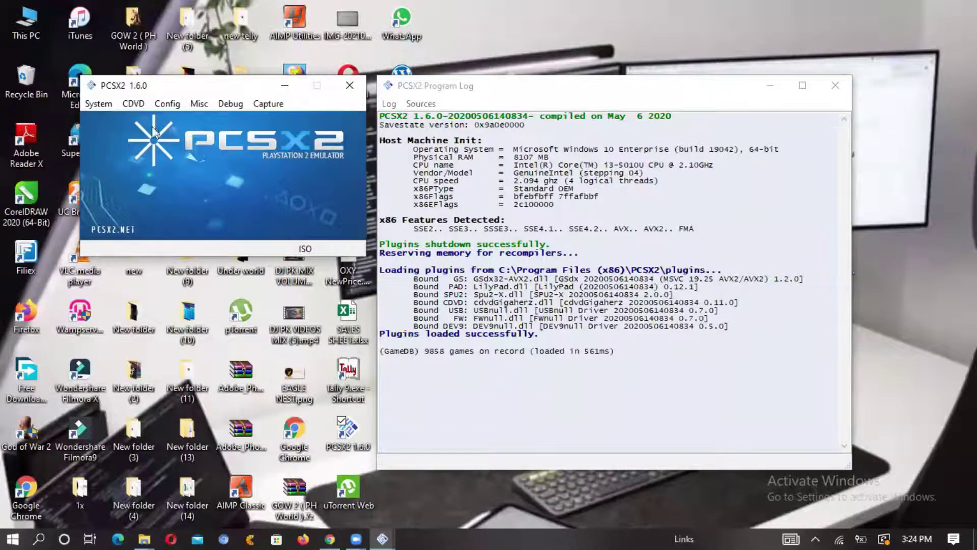
left_click(99, 106)
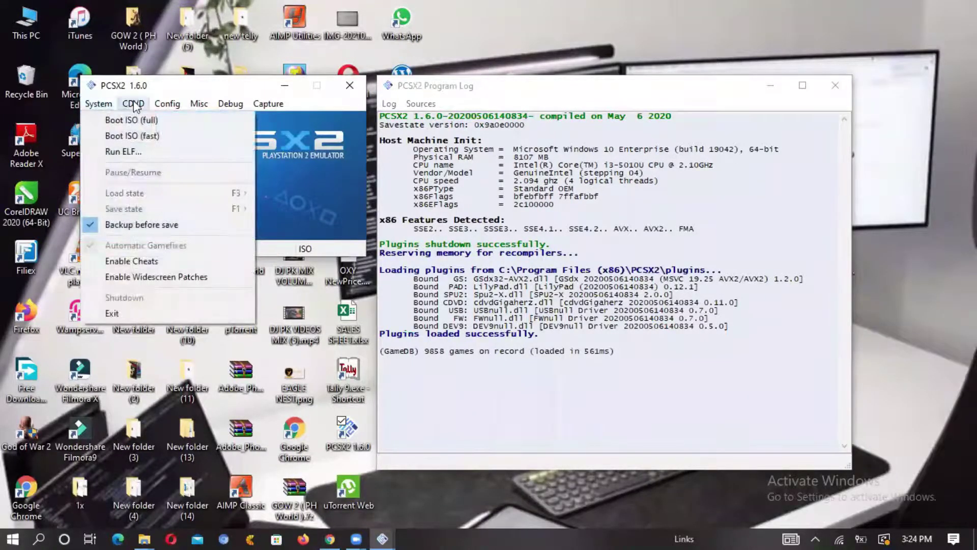
mouse_move(139, 104)
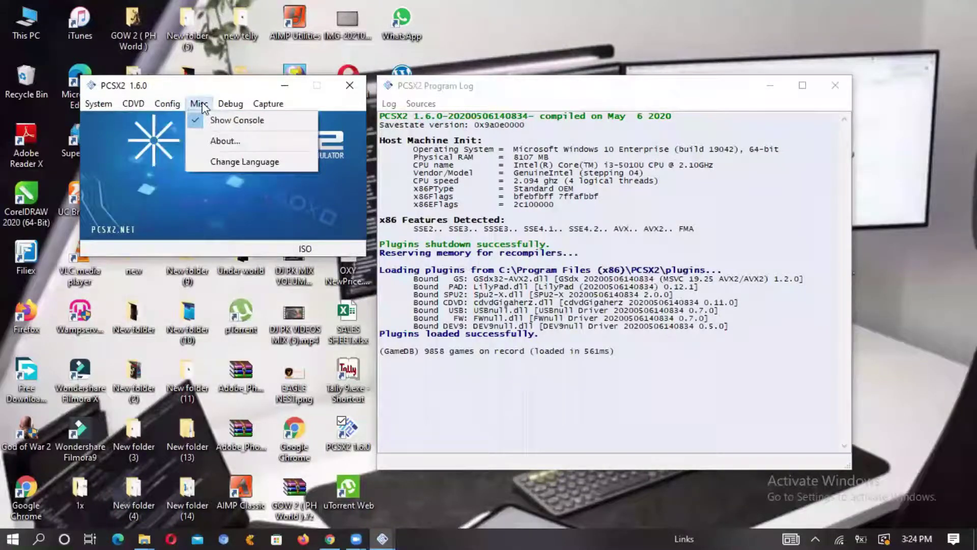
mouse_move(242, 112)
mouse_move(281, 104)
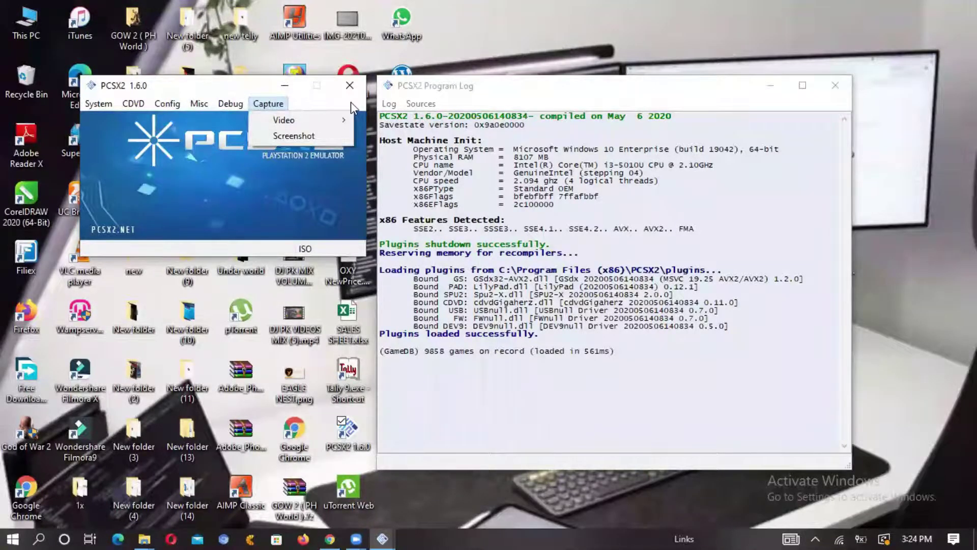